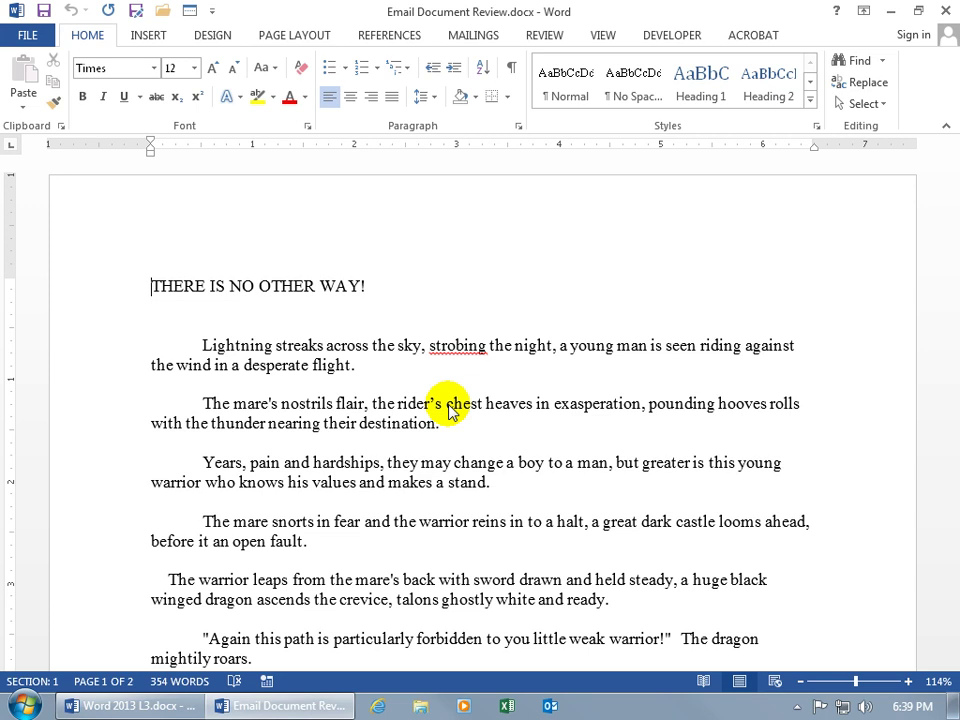
# Add Send for Review from All Commands to the Quick Access Toolbar.
pyautogui.rightClick(184, 20)
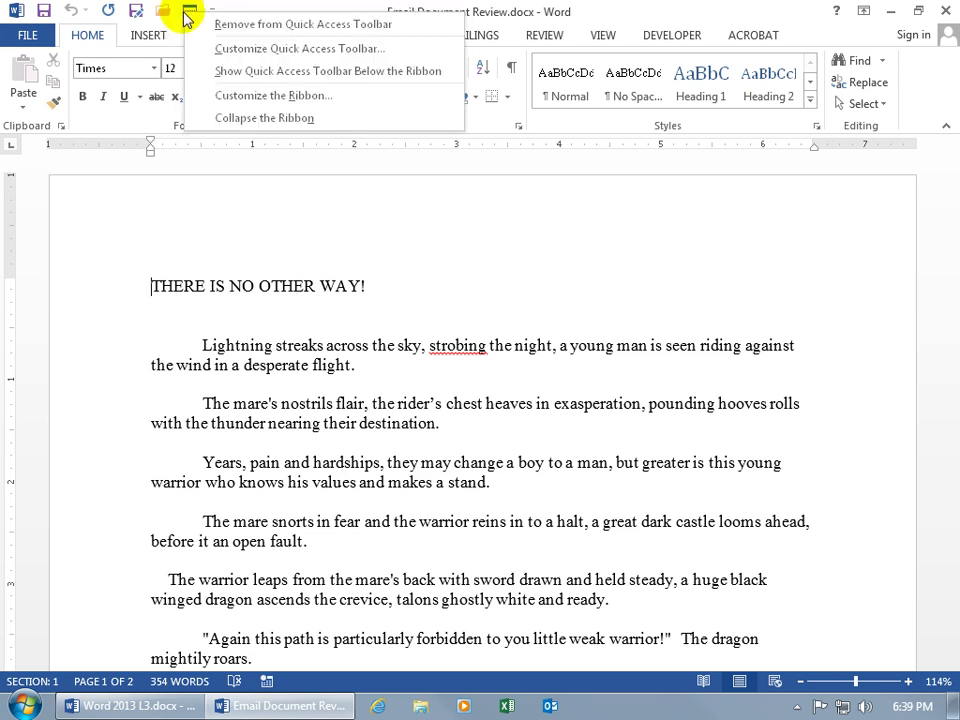
pyautogui.click(237, 48)
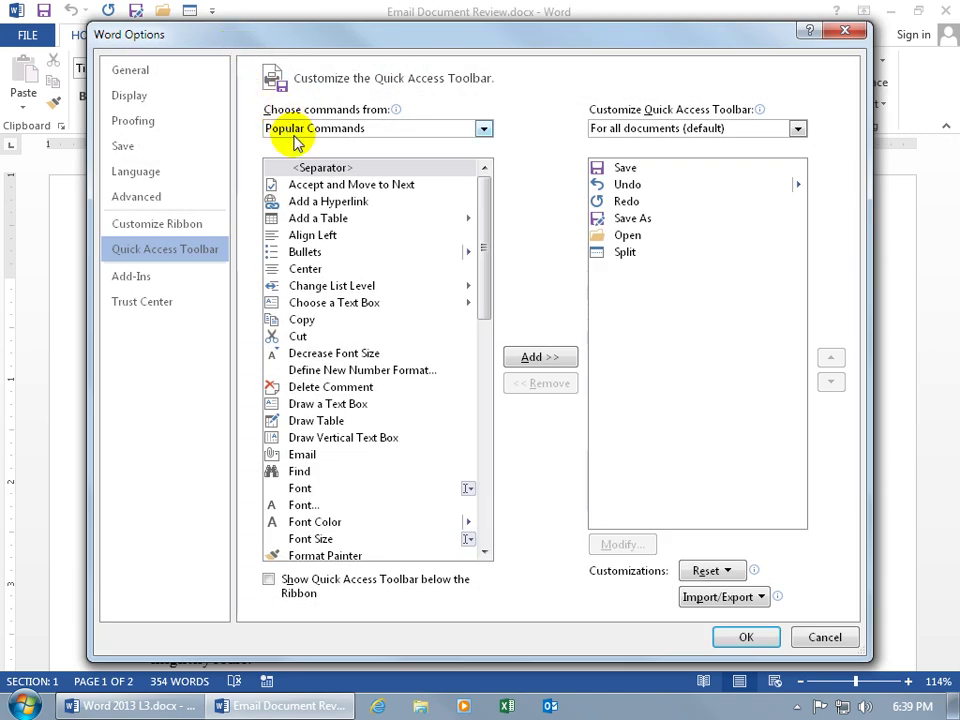
pyautogui.click(460, 128)
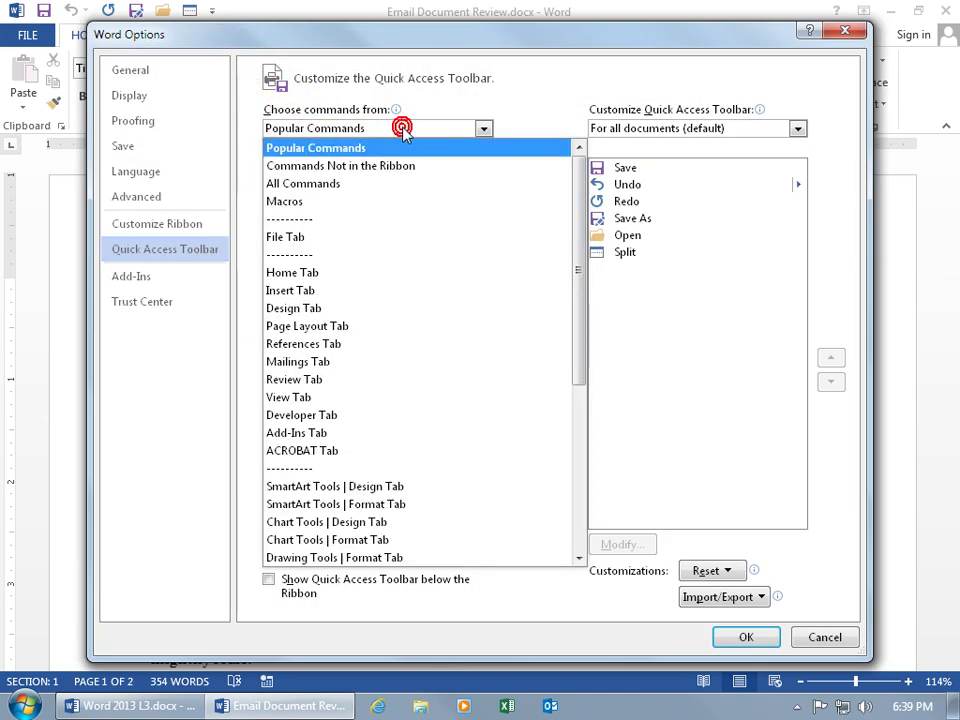
pyautogui.click(374, 187)
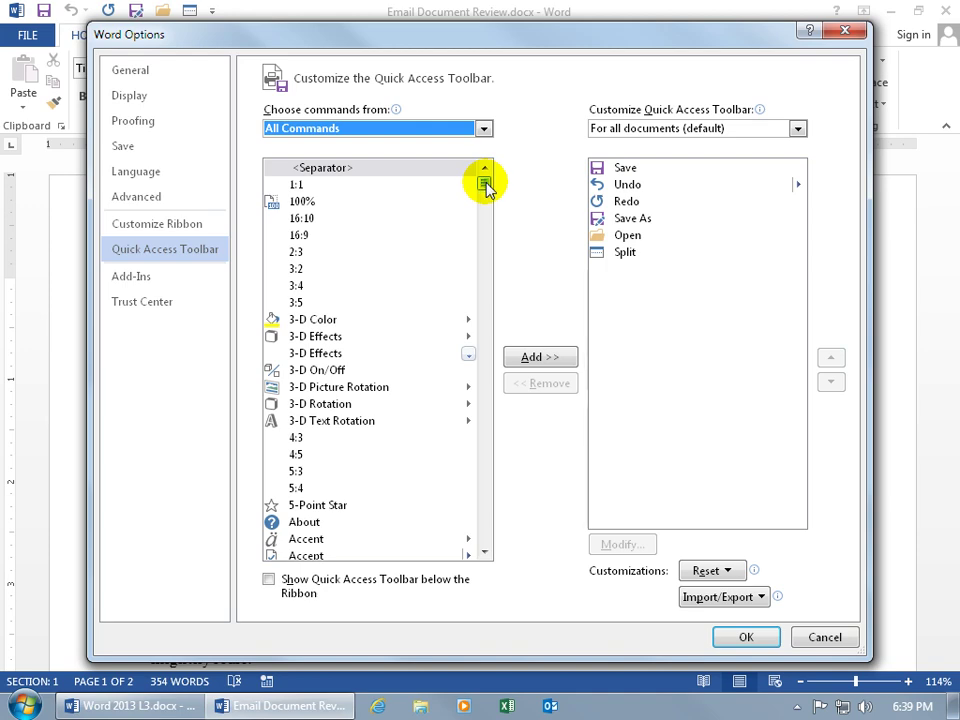
pyautogui.moveTo(484, 185); pyautogui.dragTo(484, 463)
pyautogui.click(378, 486)
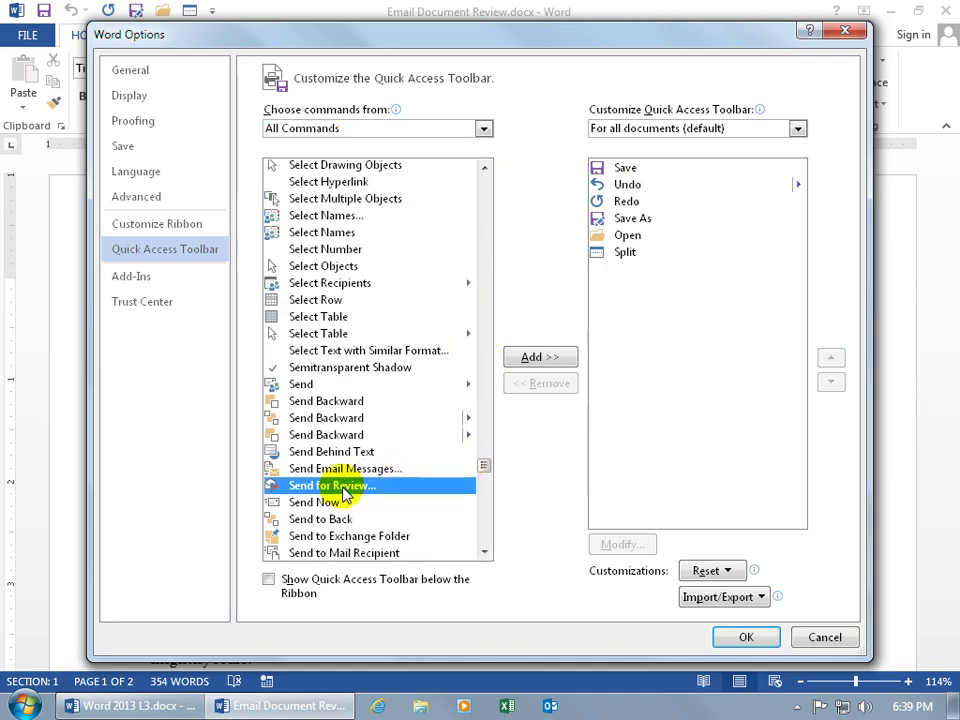
pyautogui.doubleClick(376, 487)
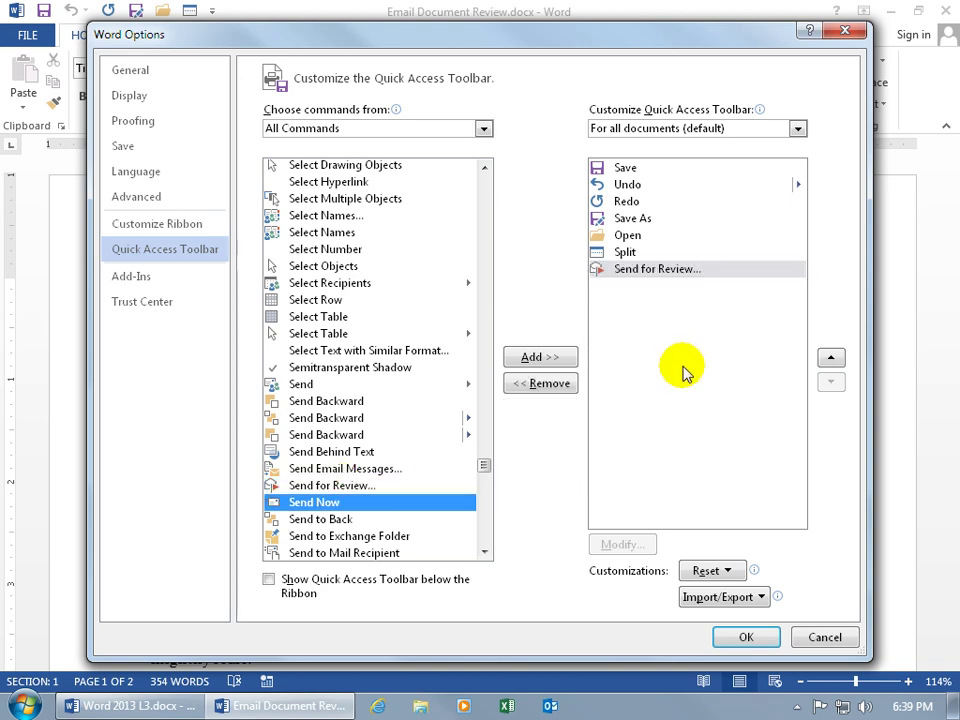
# Apply the toolbar change and start a Send for Review email with the document attached.
pyautogui.click(740, 637)
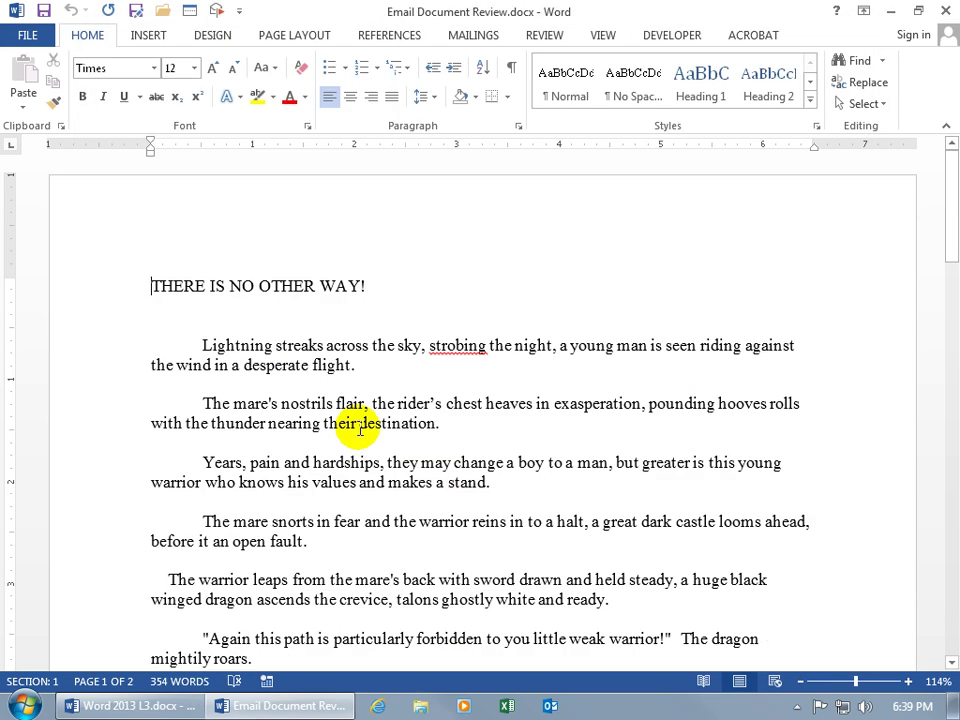
pyautogui.click(213, 15)
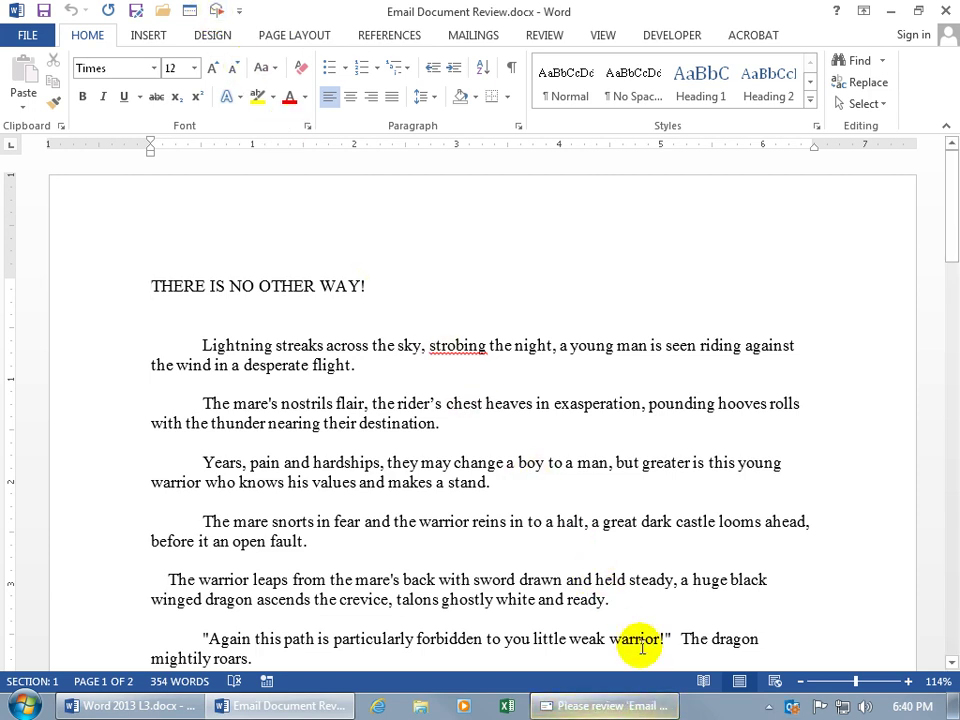
pyautogui.click(649, 709)
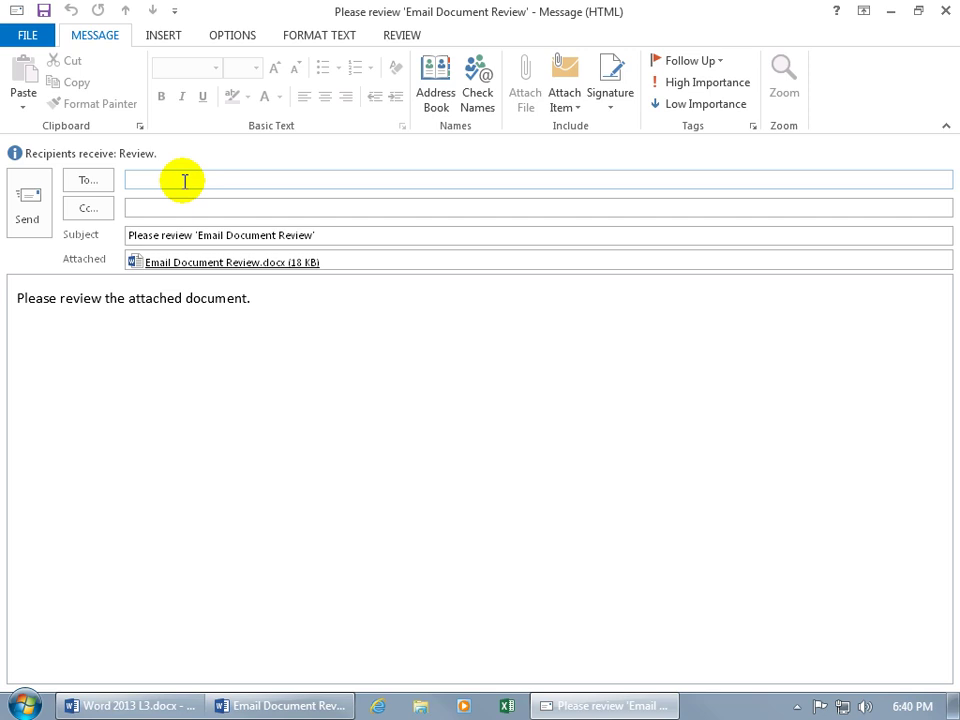
# Fill the To field with the reviewer's autocompleted address, typed from 'k'.
pyautogui.write('k')
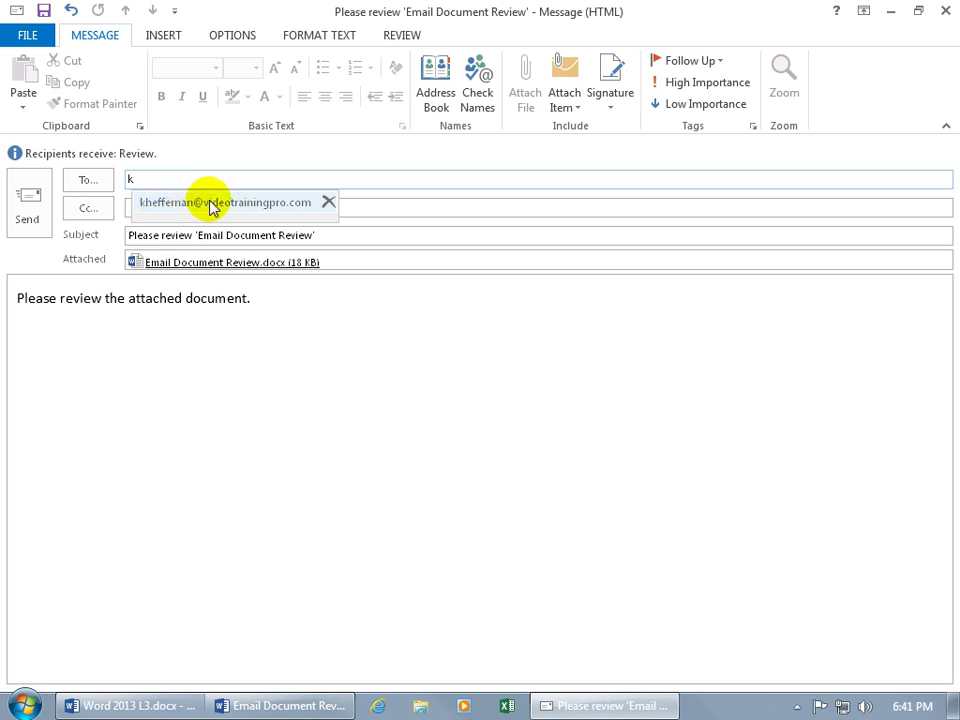
pyautogui.click(212, 204)
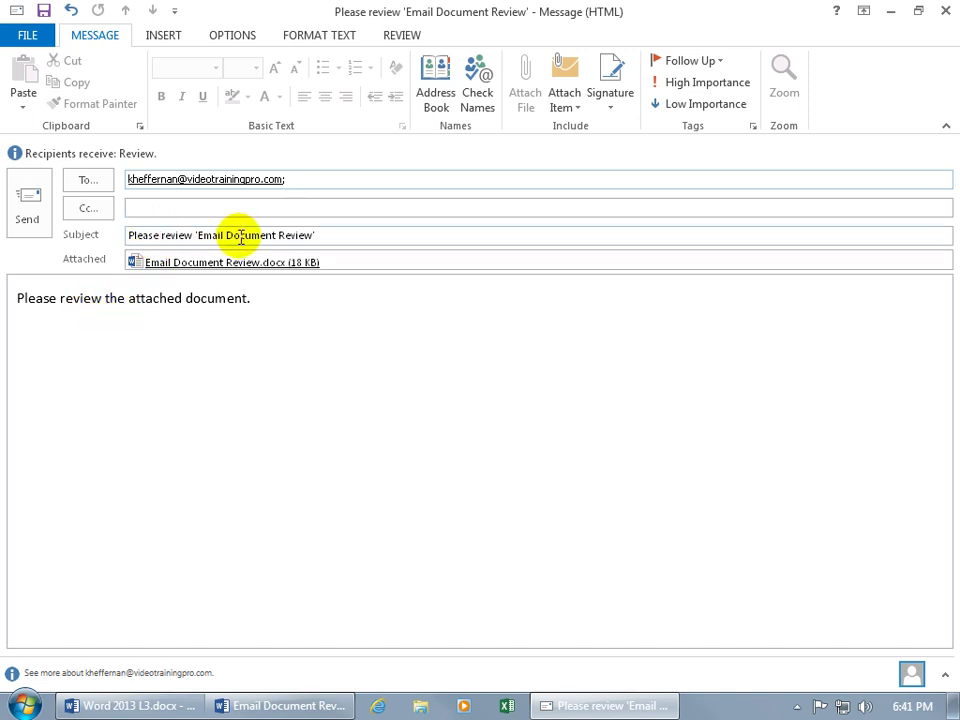
pyautogui.click(273, 298)
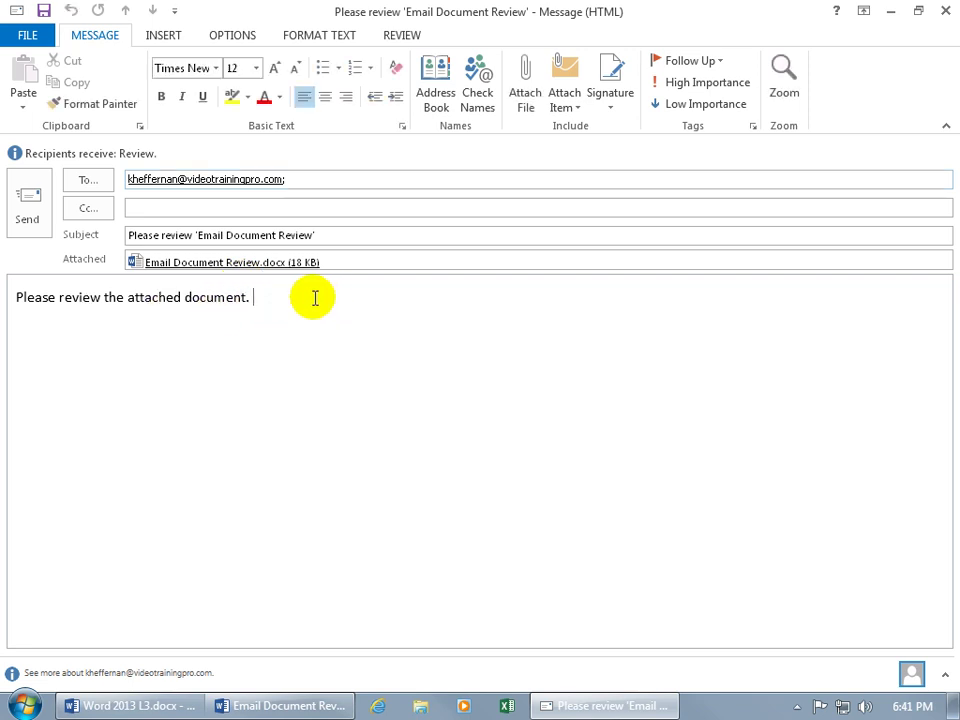
# Send the review request, confirm Outlook's Outbox is empty, and return to Word.
pyautogui.click(34, 222)
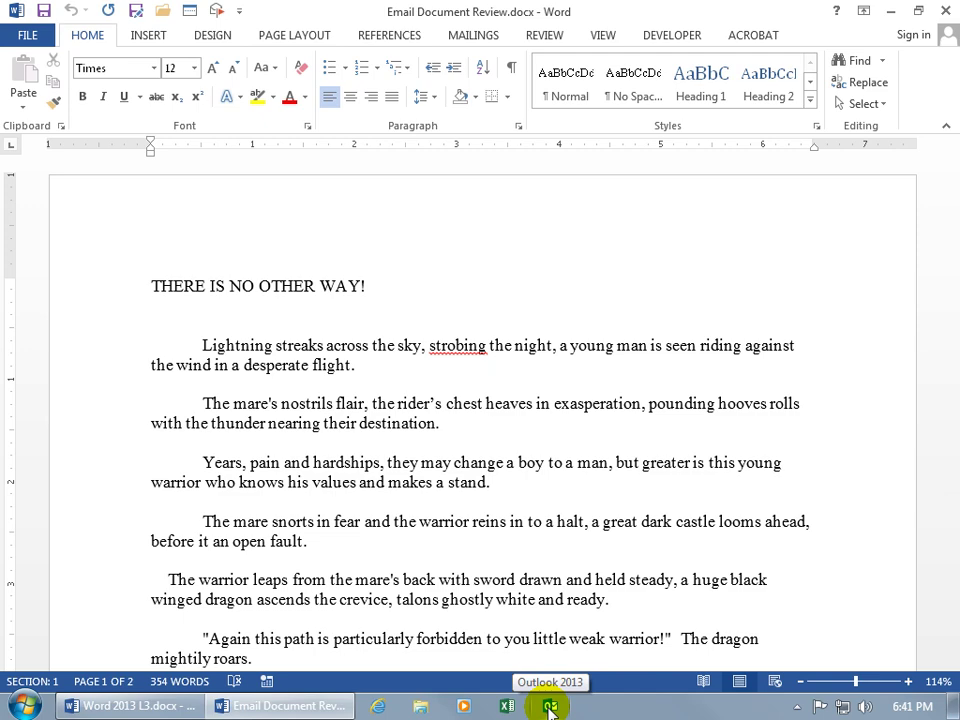
pyautogui.click(549, 708)
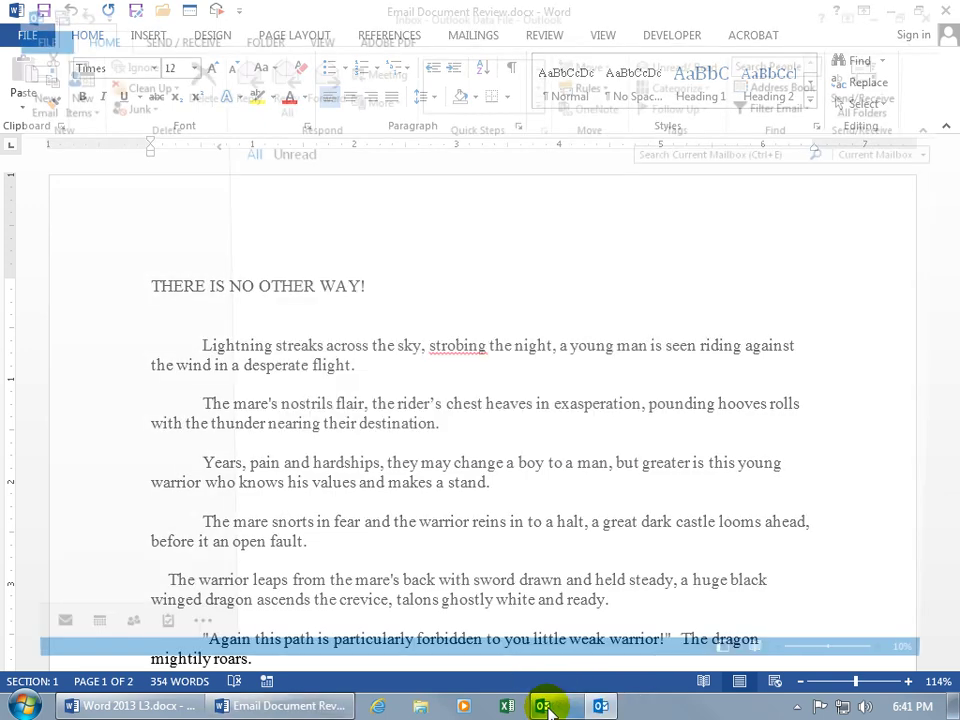
pyautogui.click(58, 388)
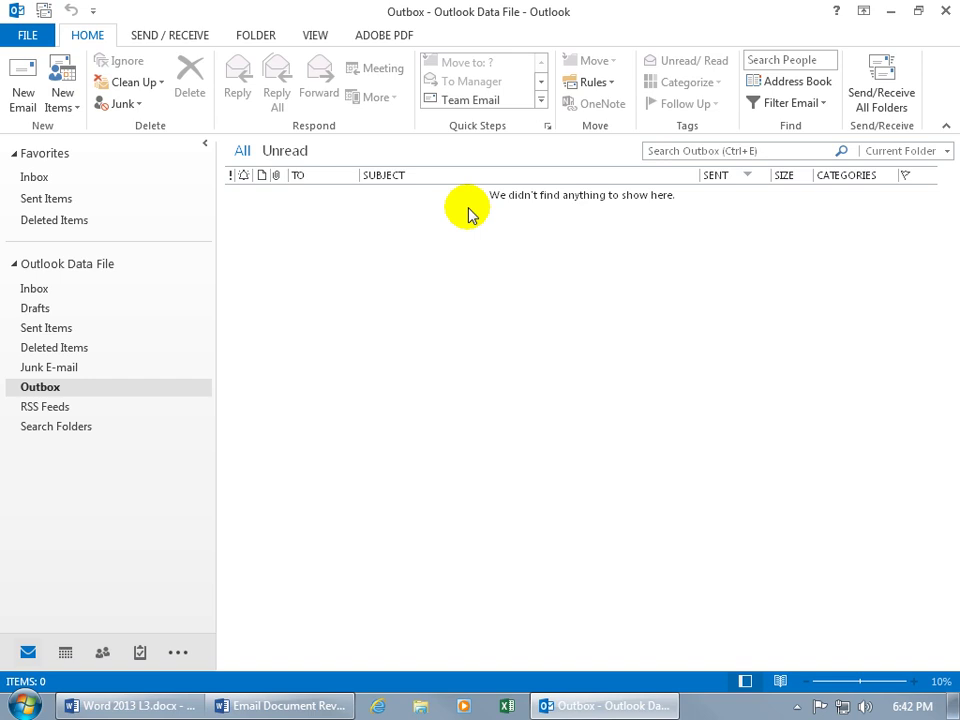
pyautogui.click(296, 706)
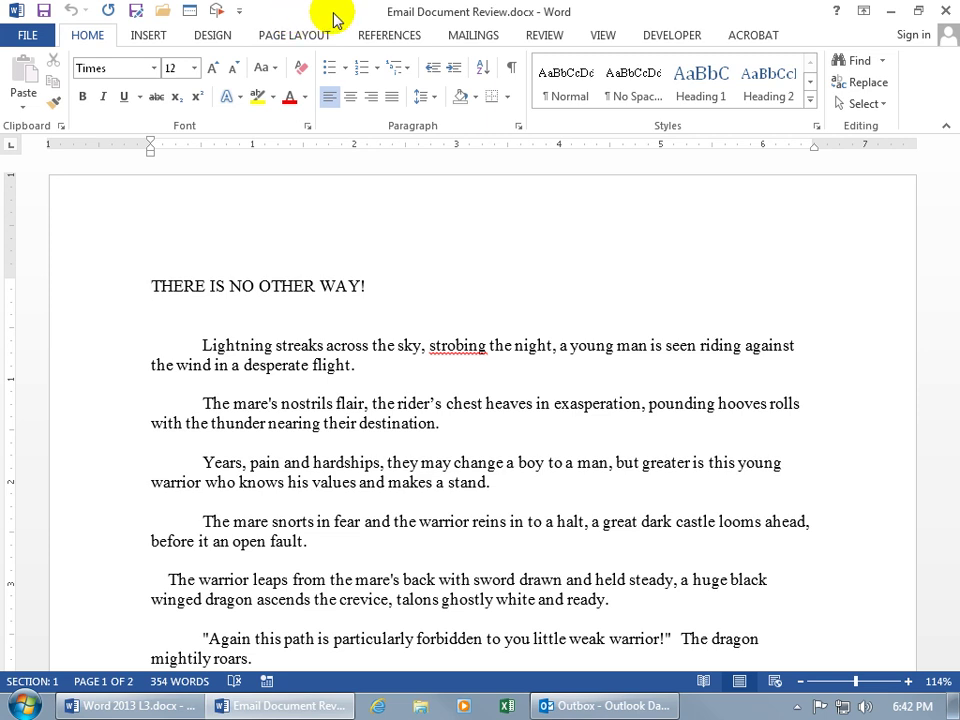
# Turn on Track Changes and insert 'editing' before 'strobing'.
pyautogui.click(543, 38)
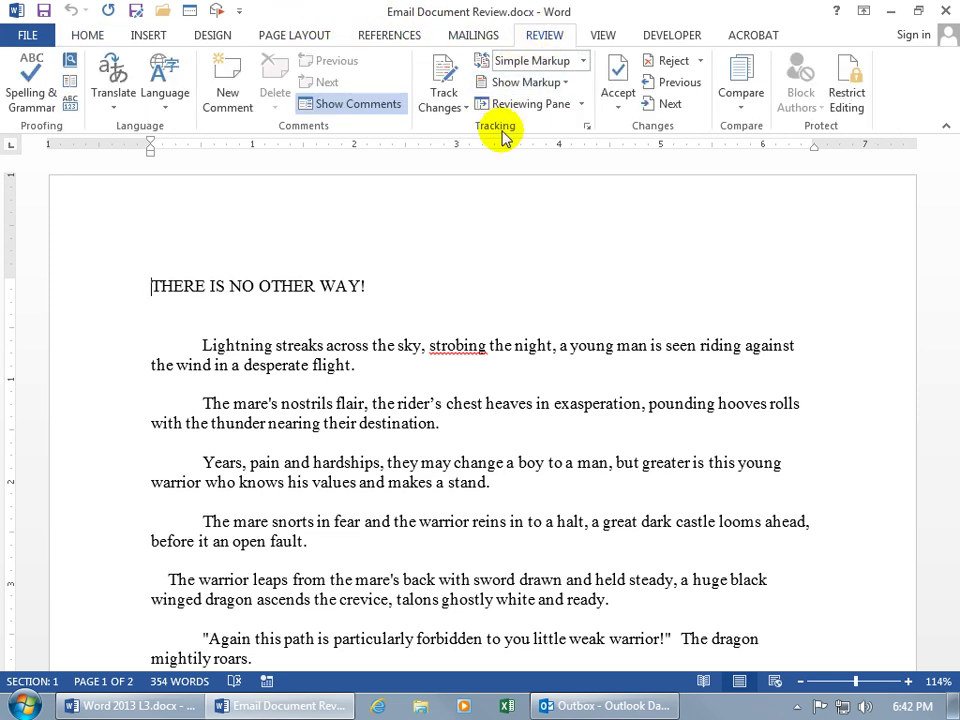
pyautogui.click(439, 90)
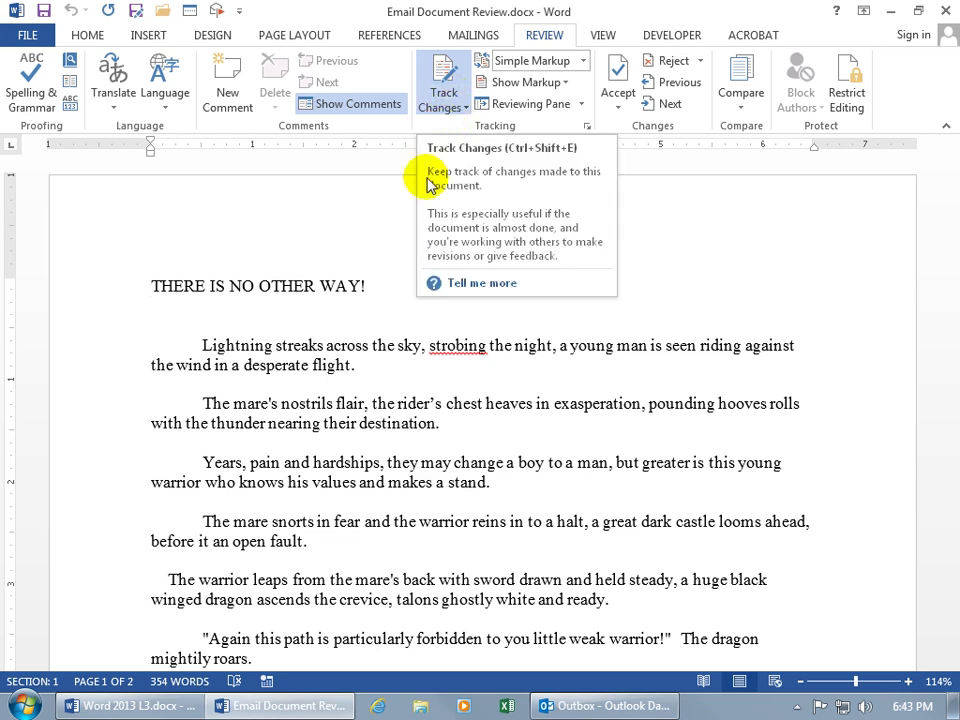
pyautogui.click(428, 345)
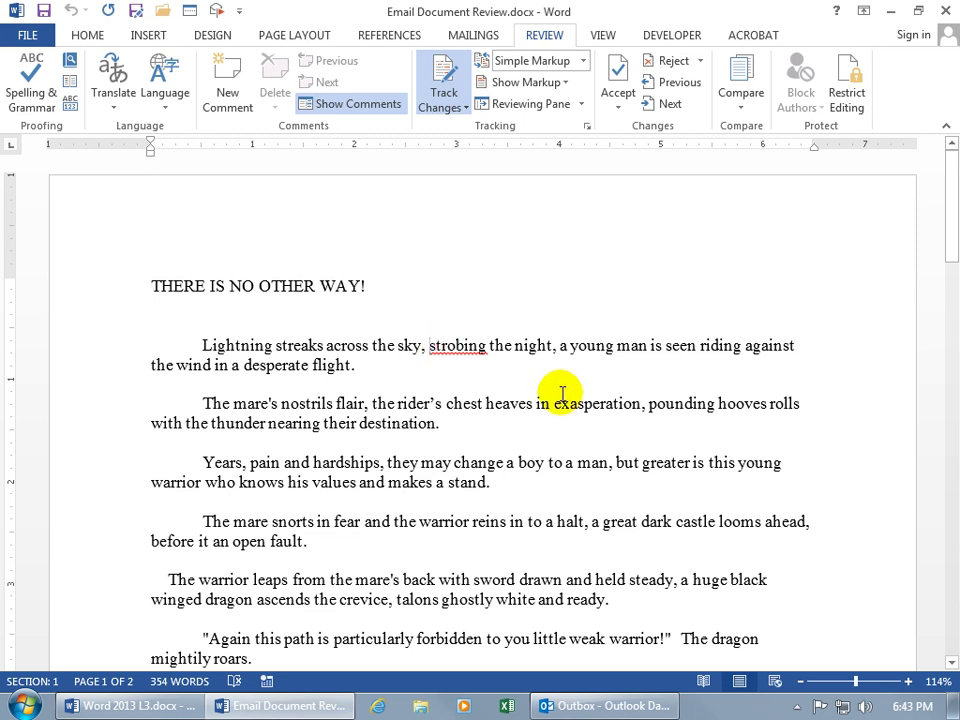
pyautogui.write('edt')
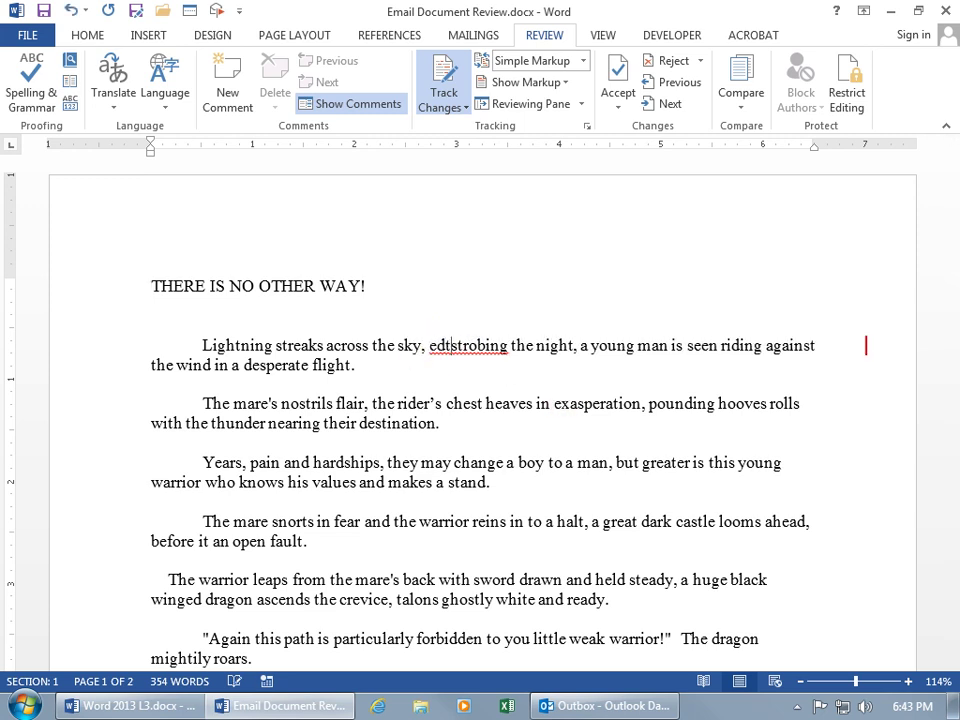
pyautogui.press('BackSpace')
pyautogui.write('iting')
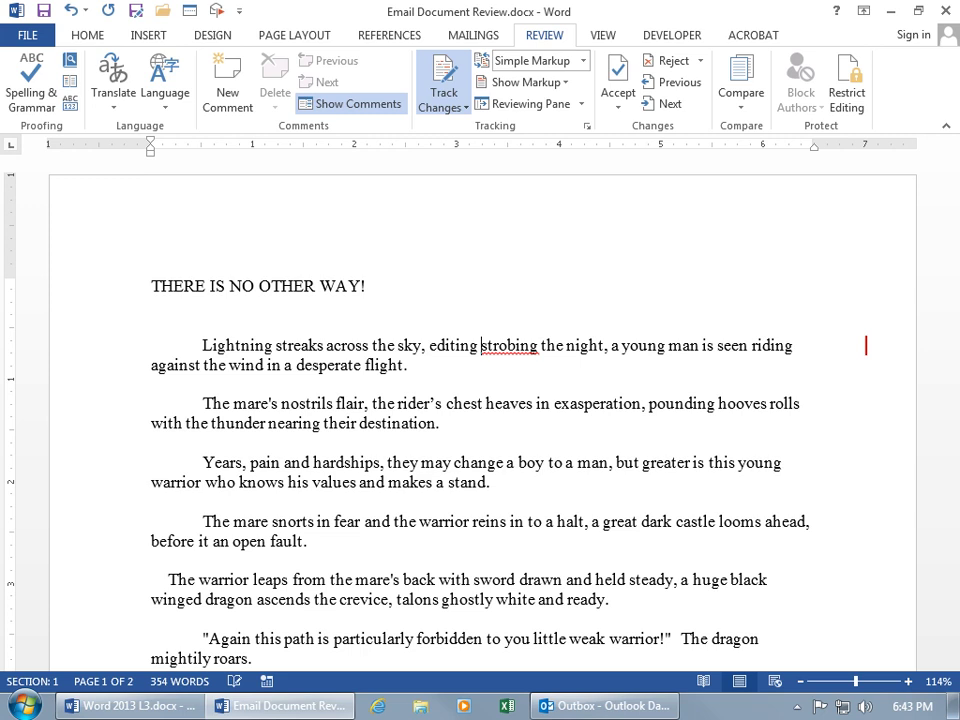
# Delete 'chest heaves' and insert 'typing' before 'boy'.
pyautogui.moveTo(446, 403); pyautogui.dragTo(525, 408)
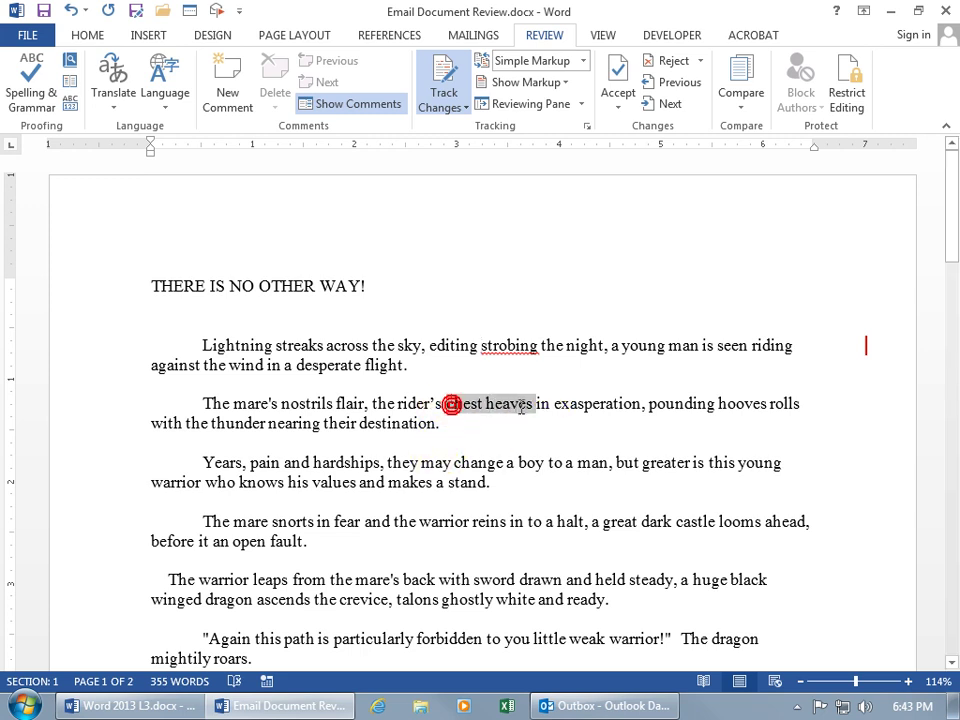
pyautogui.press('Delete')
pyautogui.click(517, 462)
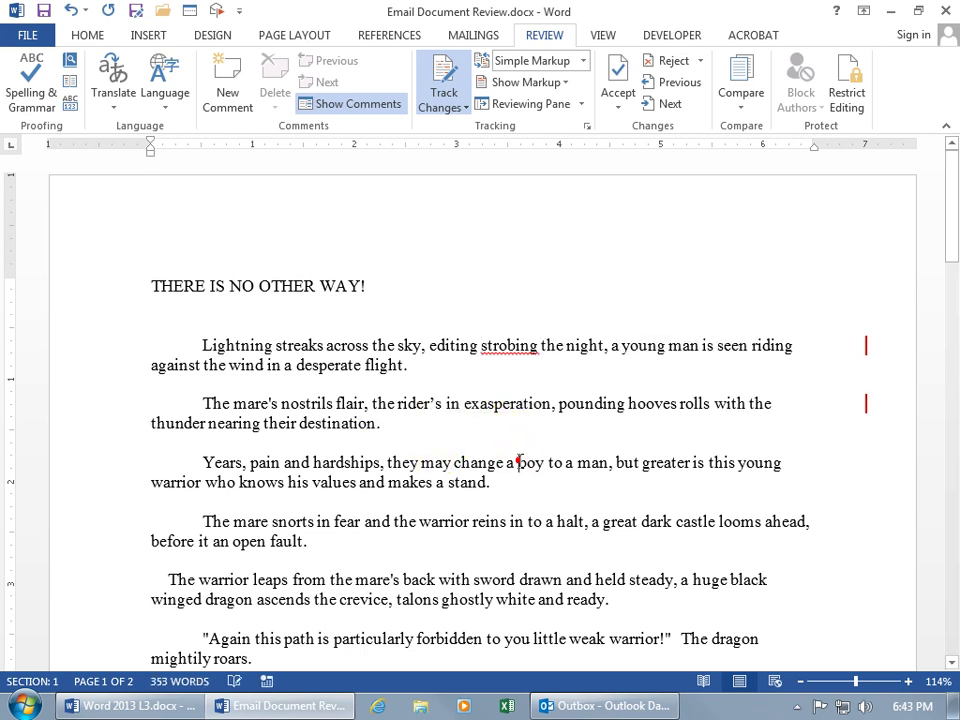
pyautogui.write('typi')
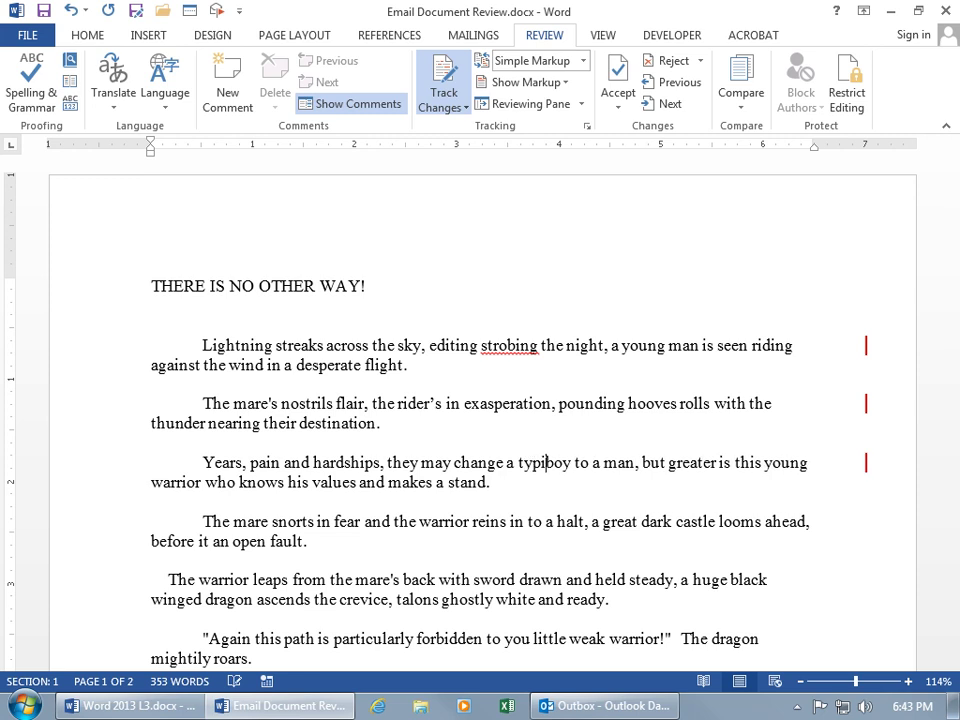
pyautogui.write('ng')
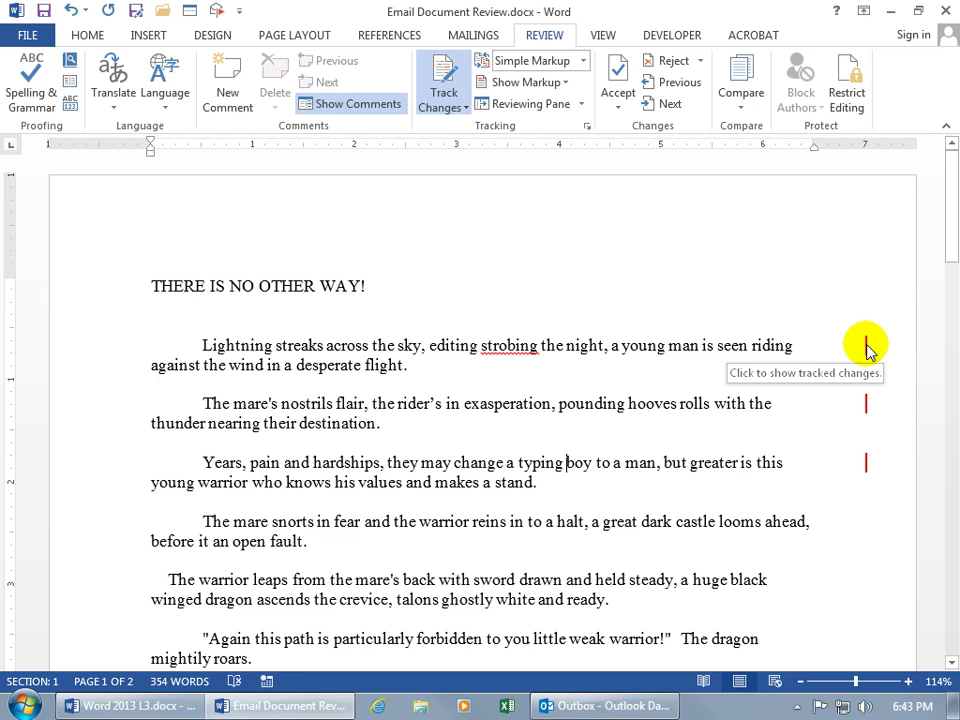
# Toggle the change bar between All Markup and Simple Markup, ending on All Markup.
pyautogui.click(866, 345)
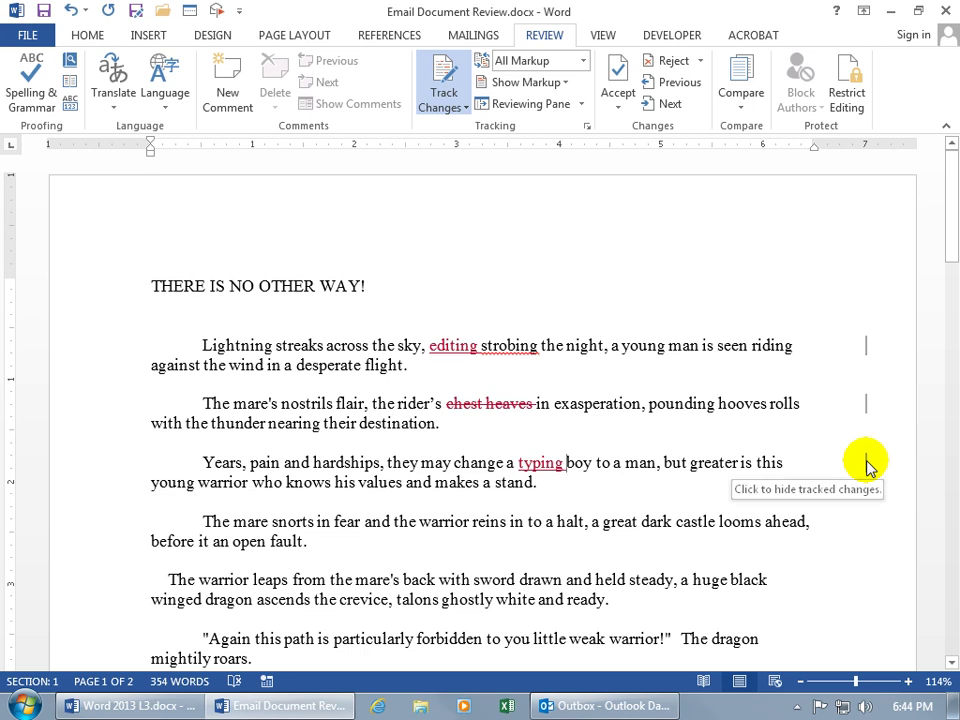
pyautogui.click(866, 462)
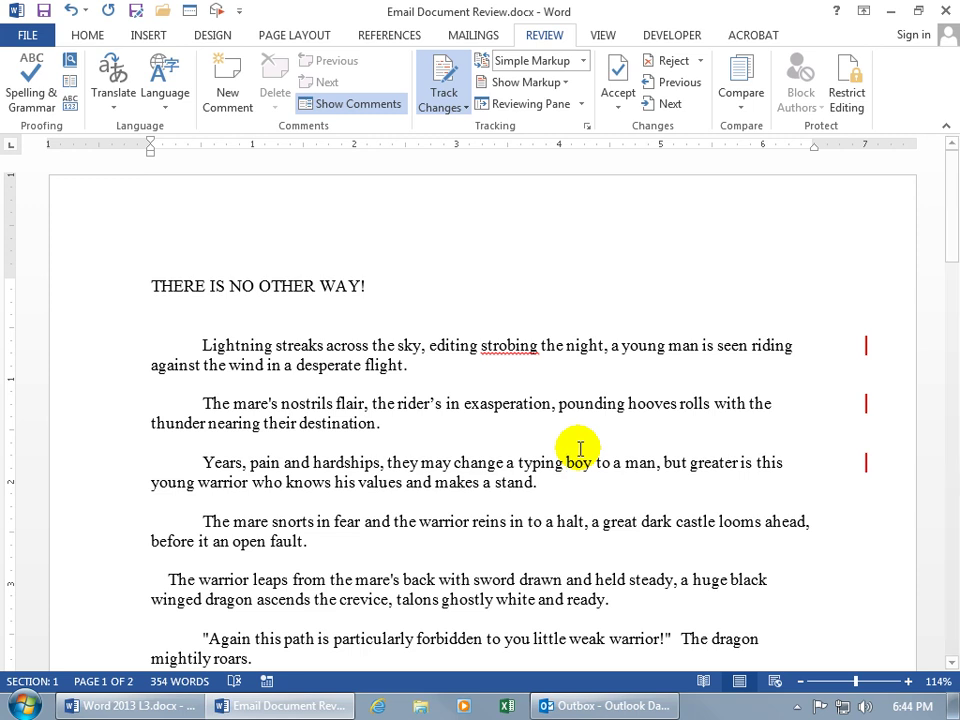
pyautogui.click(866, 405)
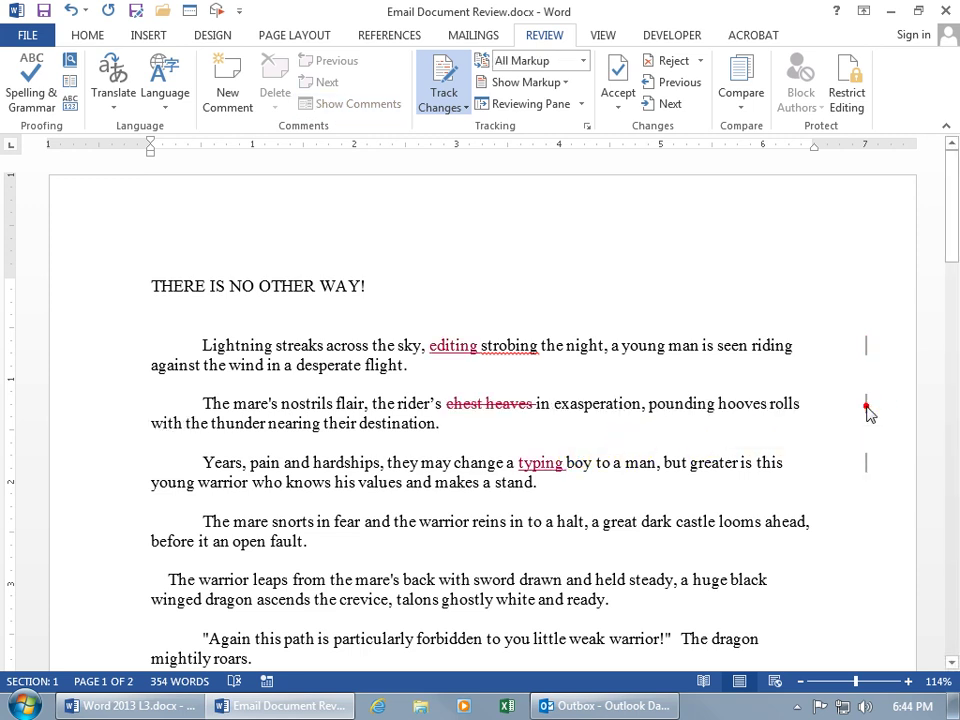
# Close Word without saving and show the Email Document.docx message in Outlook's Inbox.
pyautogui.click(945, 10)
pyautogui.click(480, 390)
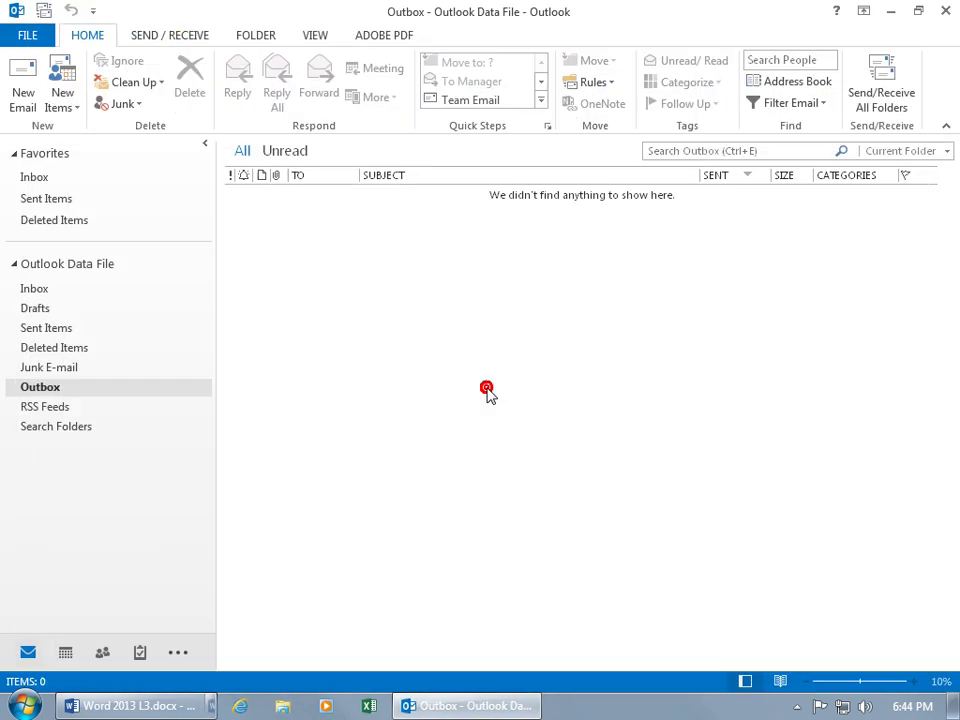
pyautogui.click(33, 178)
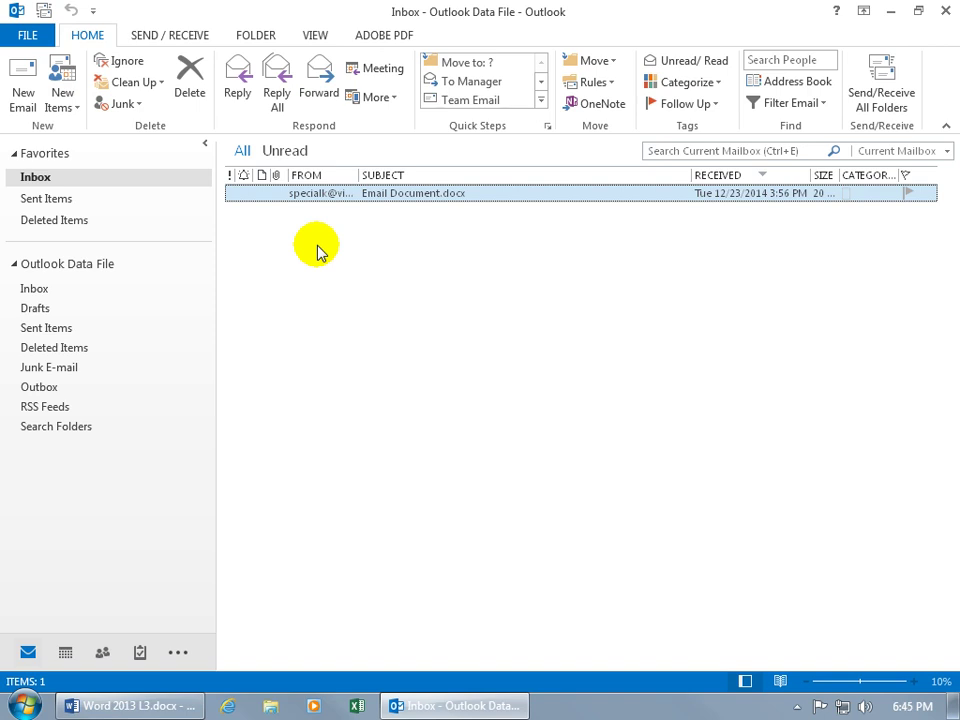
pyautogui.moveTo(340, 193)
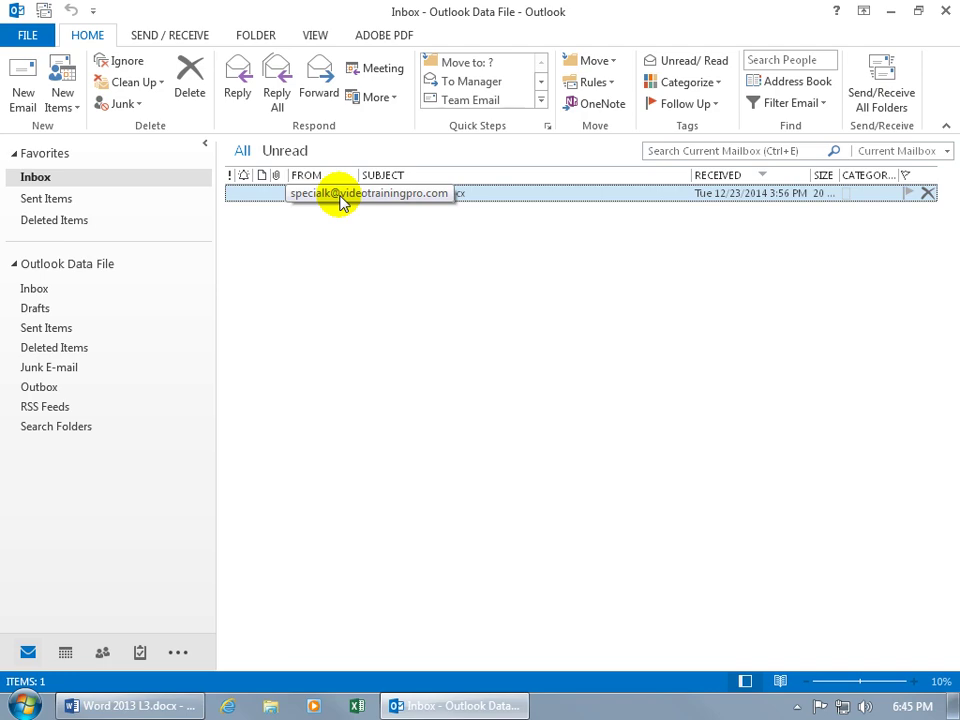
# Open the Email Document.docx message and attach Email Document Review.docx to a reply.
pyautogui.doubleClick(339, 200)
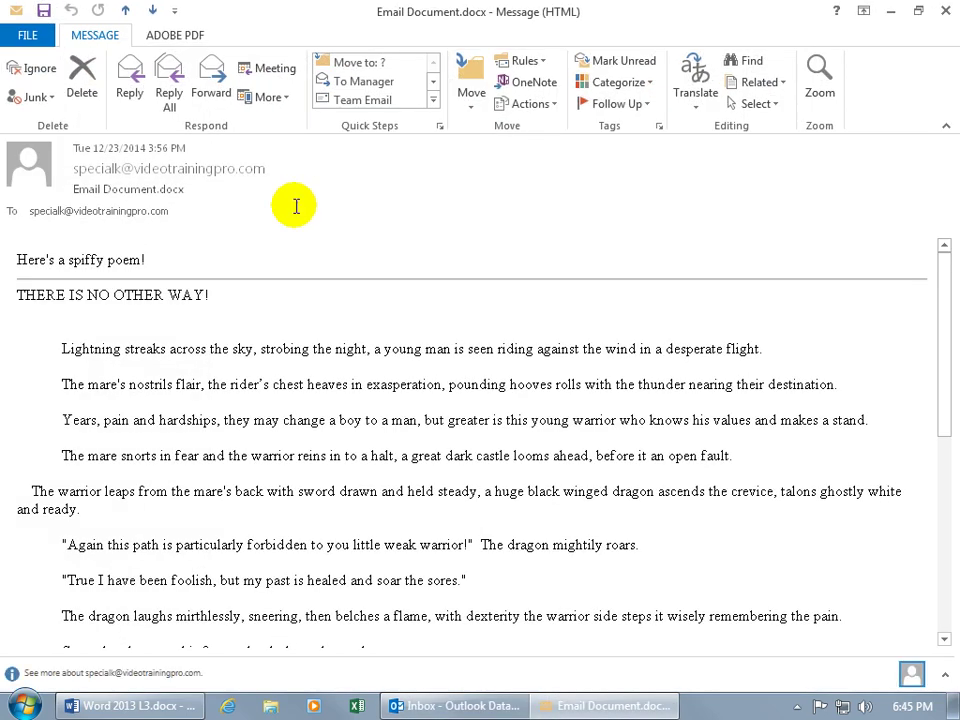
pyautogui.click(131, 85)
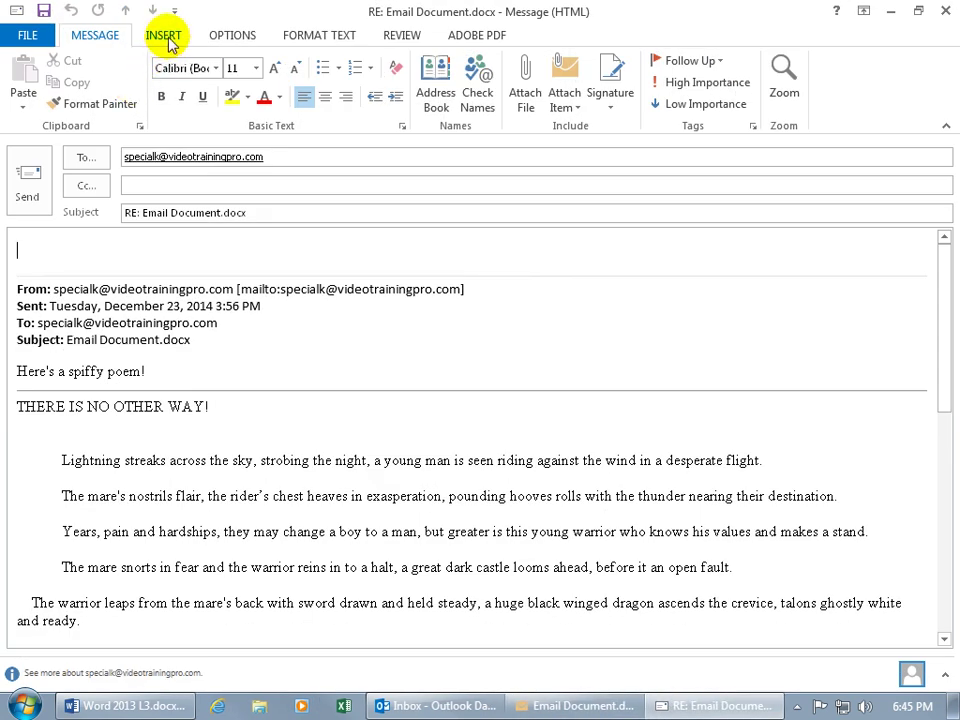
pyautogui.click(163, 36)
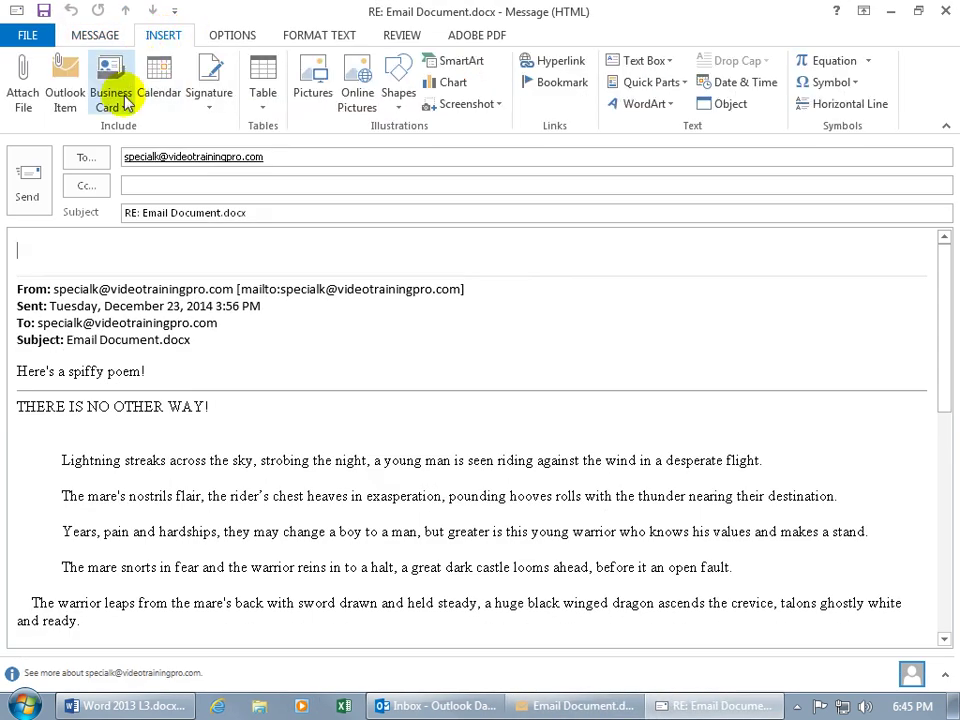
pyautogui.click(26, 90)
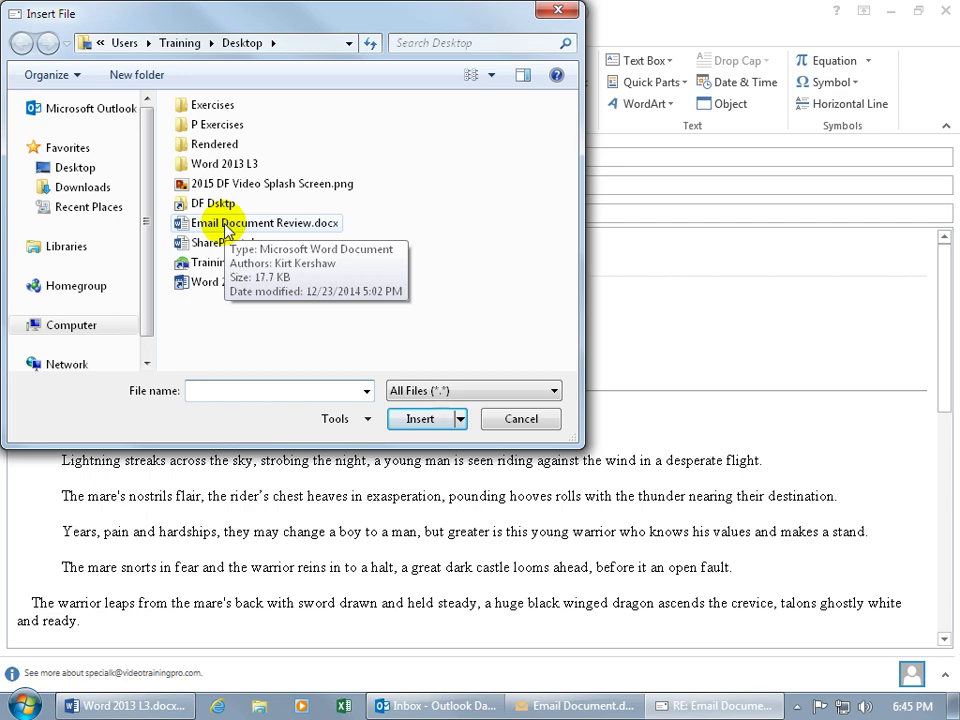
pyautogui.click(226, 225)
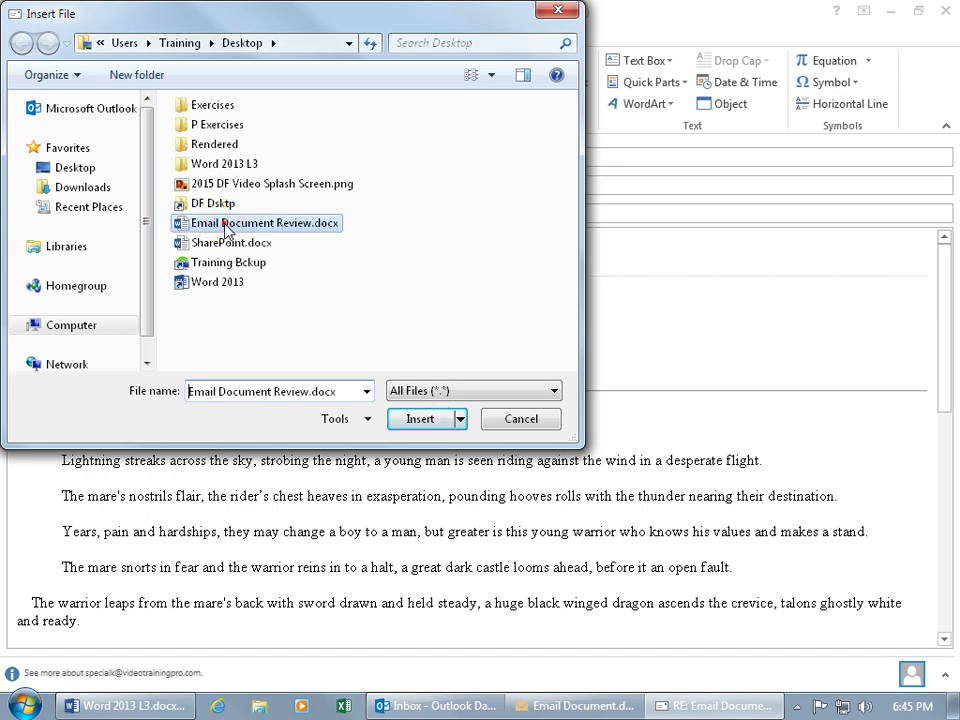
pyautogui.click(421, 419)
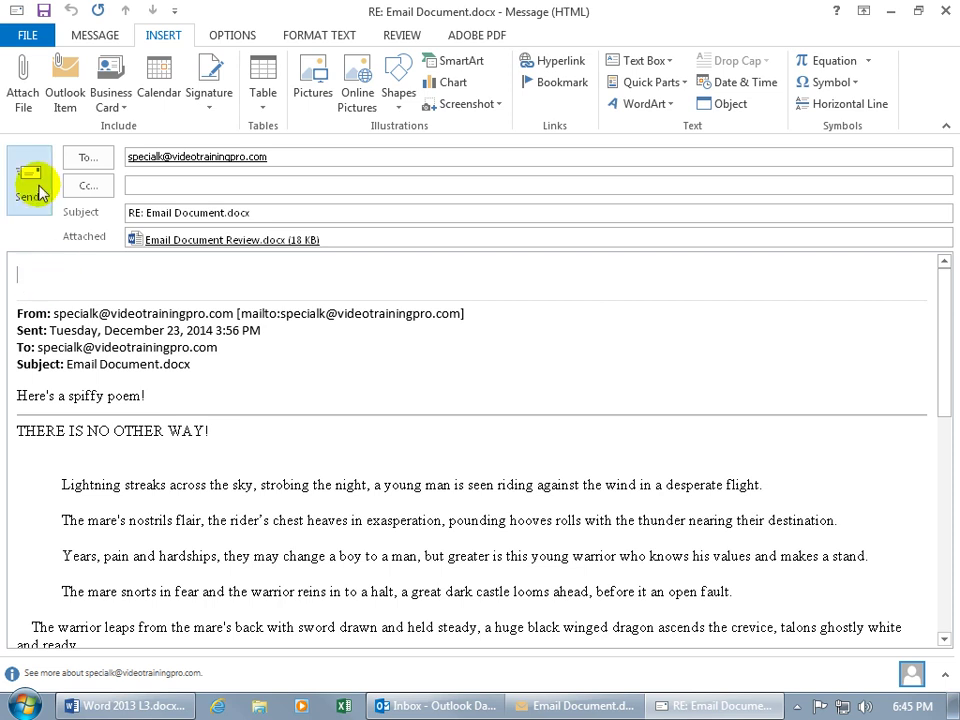
# Discard the reply draft, Send/Receive all folders, and open 'RE: Please review Email Document Review'.
pyautogui.click(945, 11)
pyautogui.click(497, 406)
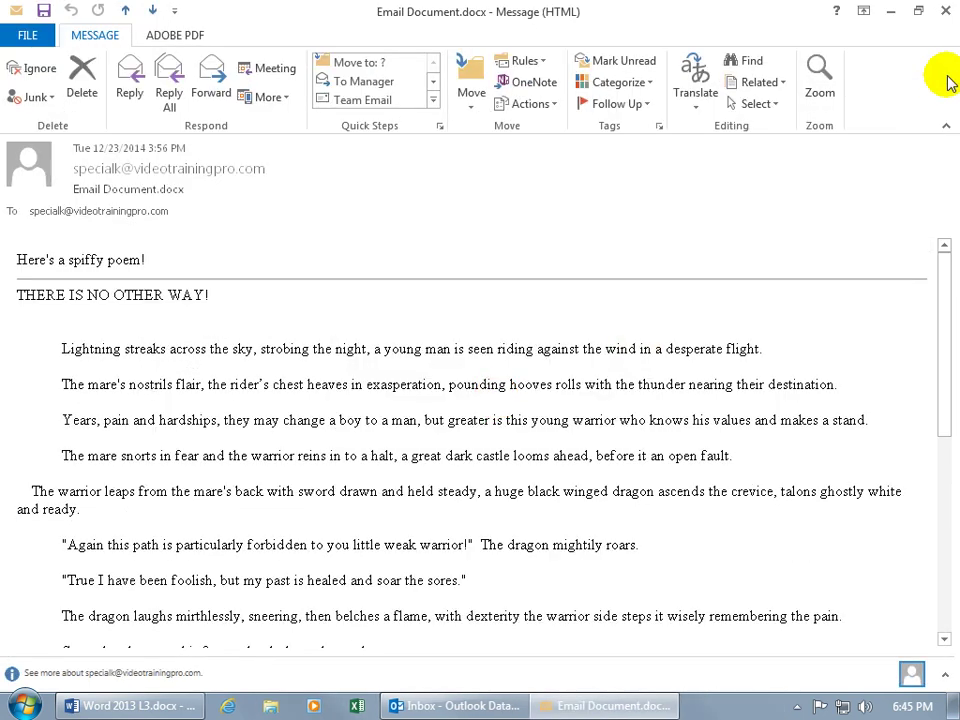
pyautogui.click(945, 11)
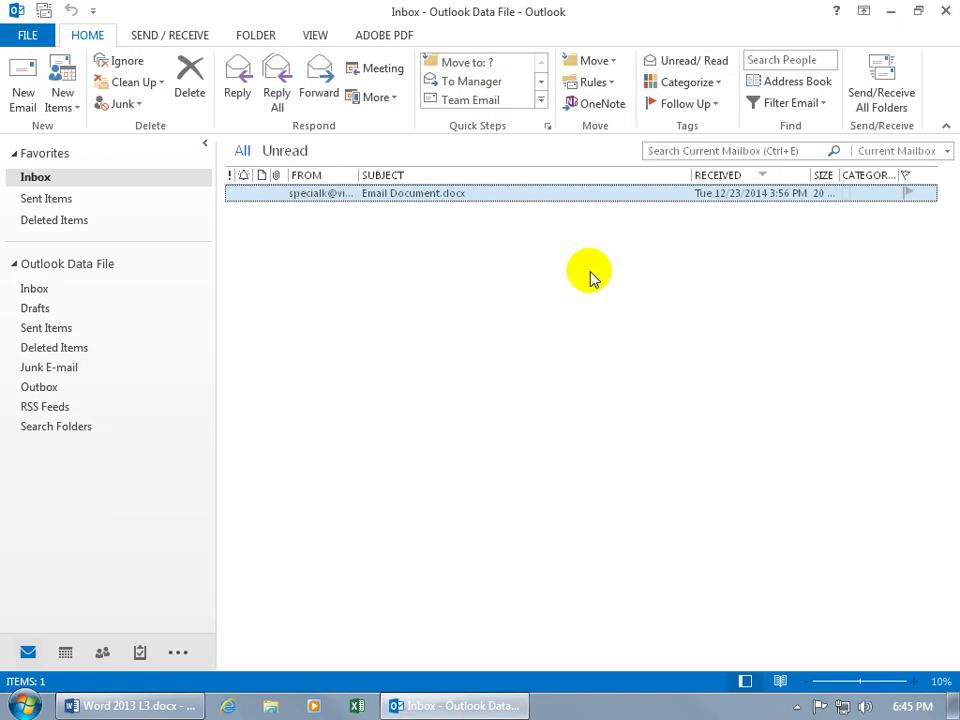
pyautogui.click(38, 177)
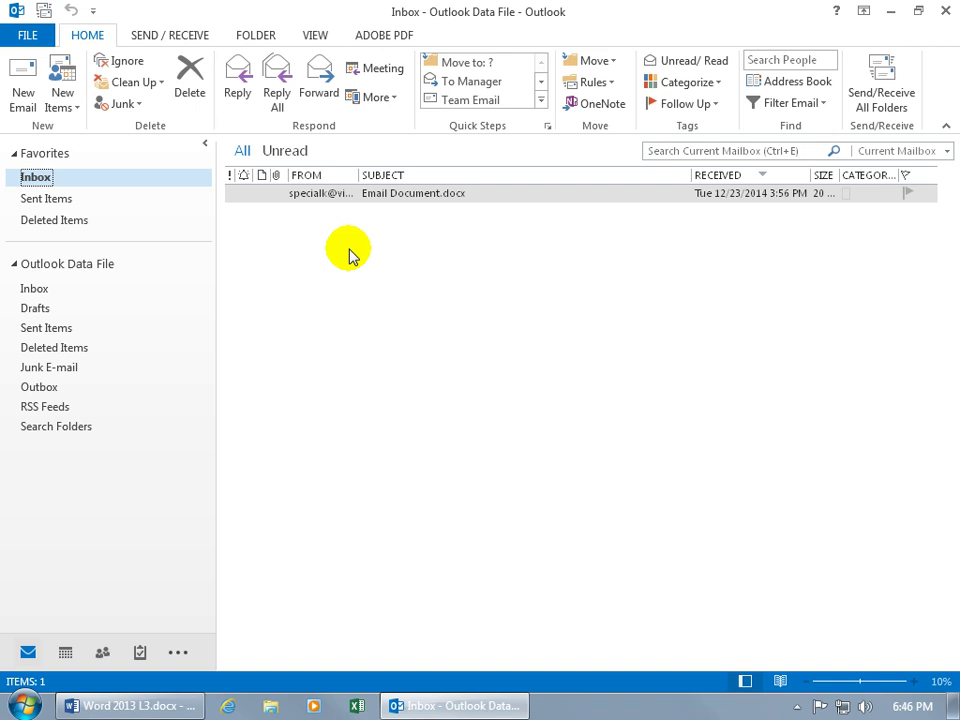
pyautogui.click(42, 11)
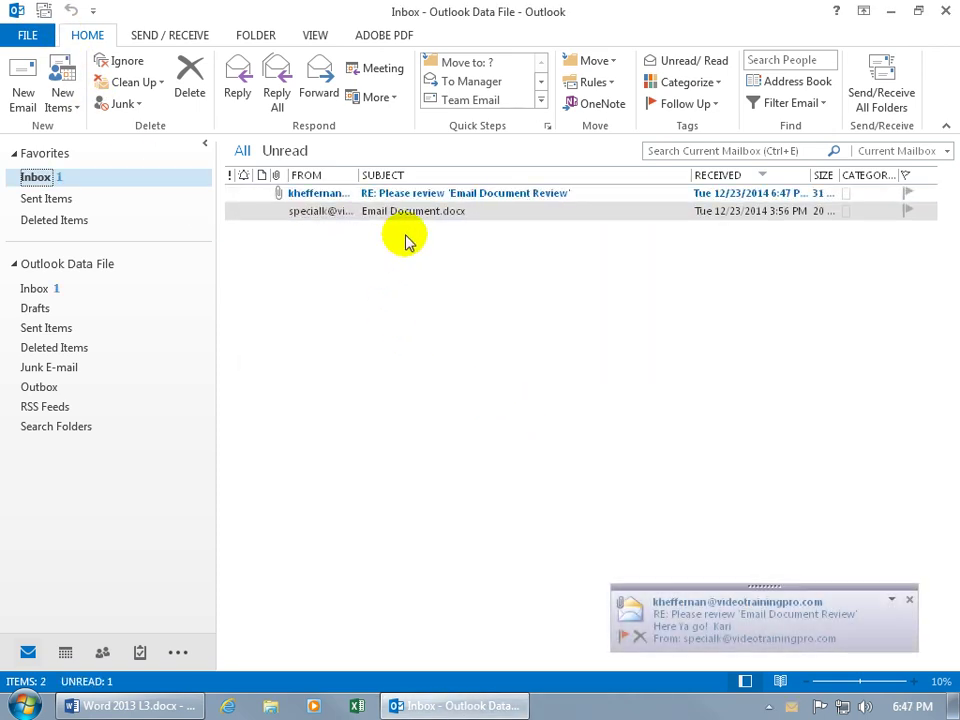
pyautogui.doubleClick(445, 195)
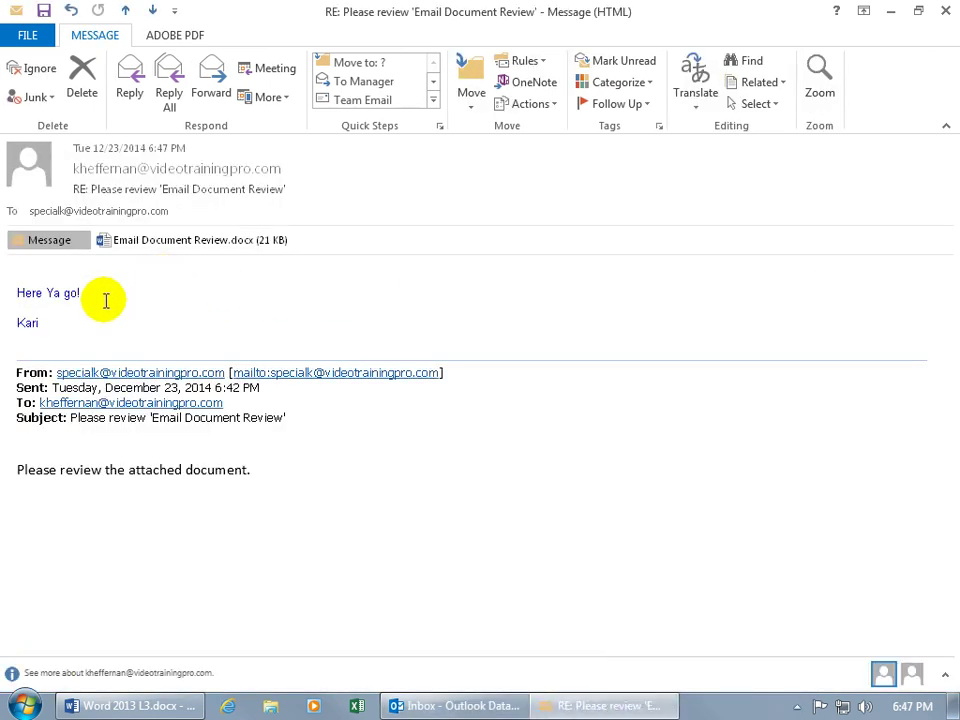
# Open the attached Email Document Review.docx in Word, triggering the merge prompt.
pyautogui.doubleClick(155, 243)
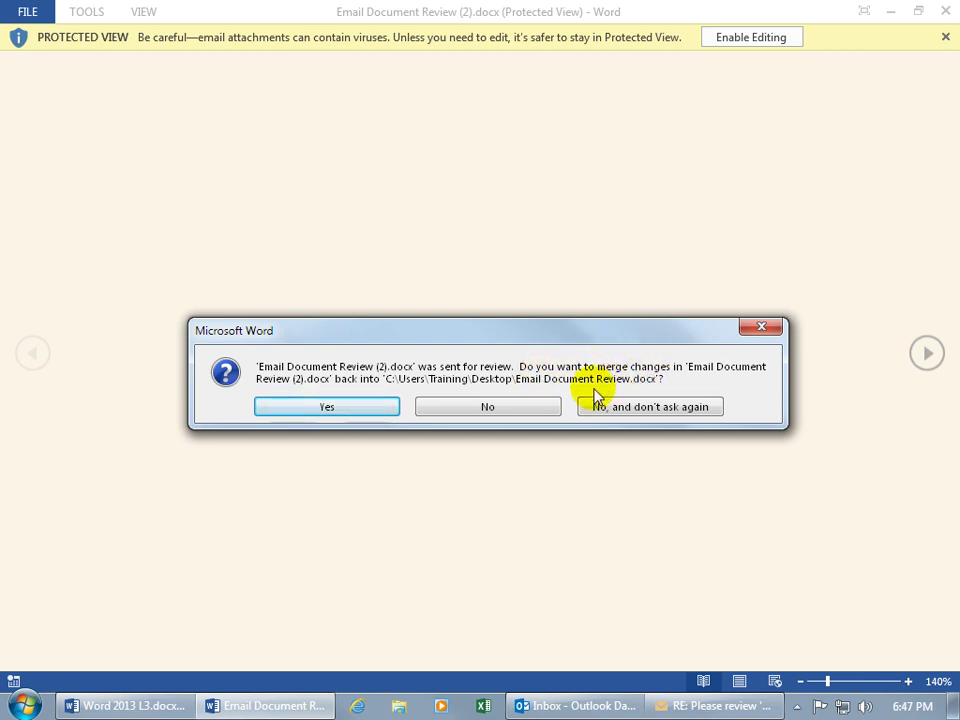
# Answer Yes to merge the reviewer's tracked edits into Email Document Review.docx.
pyautogui.click(368, 410)
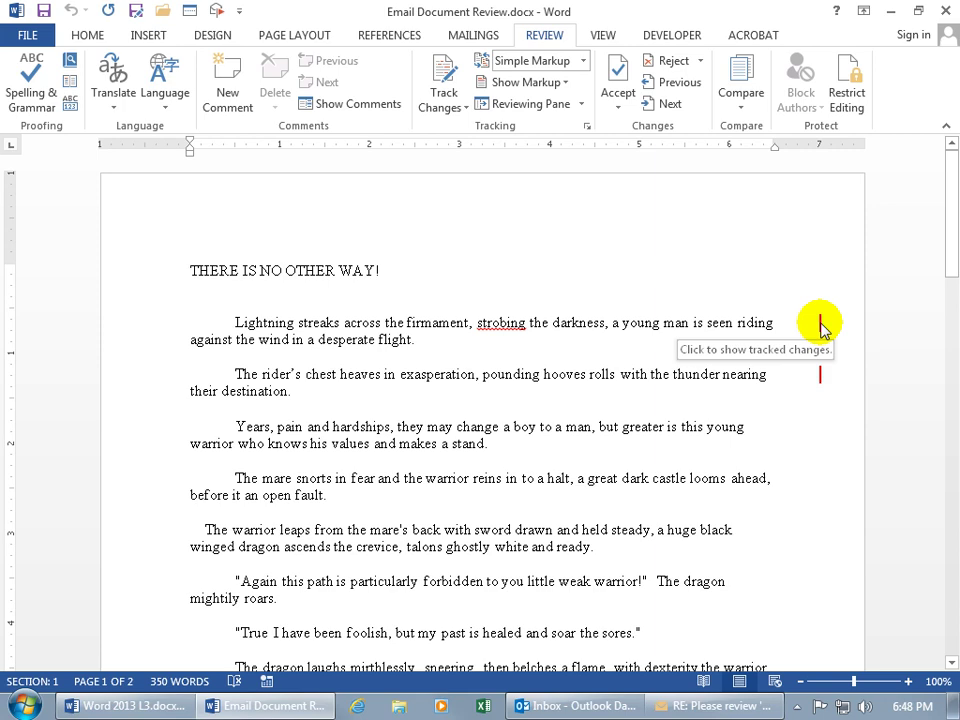
# Switch to All Markup so the merged edits show inline: firmament, darkness, and the struck nostrils phrase.
pyautogui.click(820, 325)
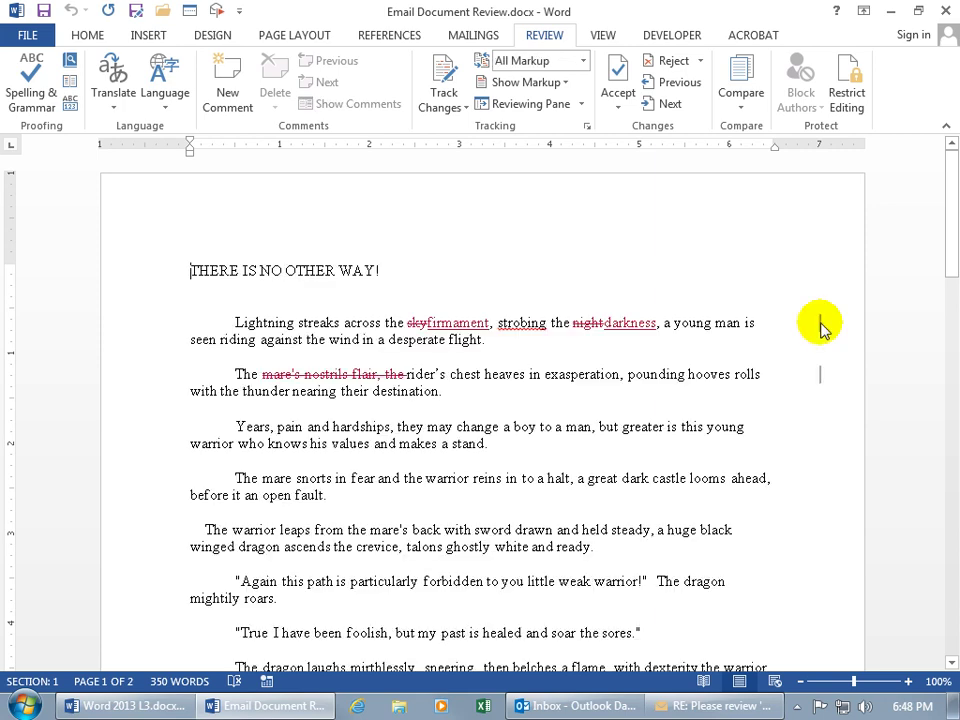